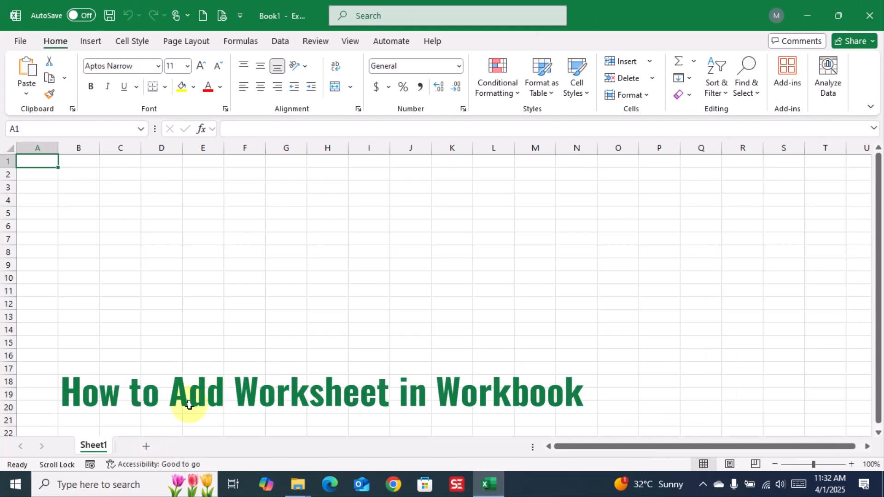
Add two new worksheets, Sheet2 and Sheet3, after Sheet1
click(147, 448)
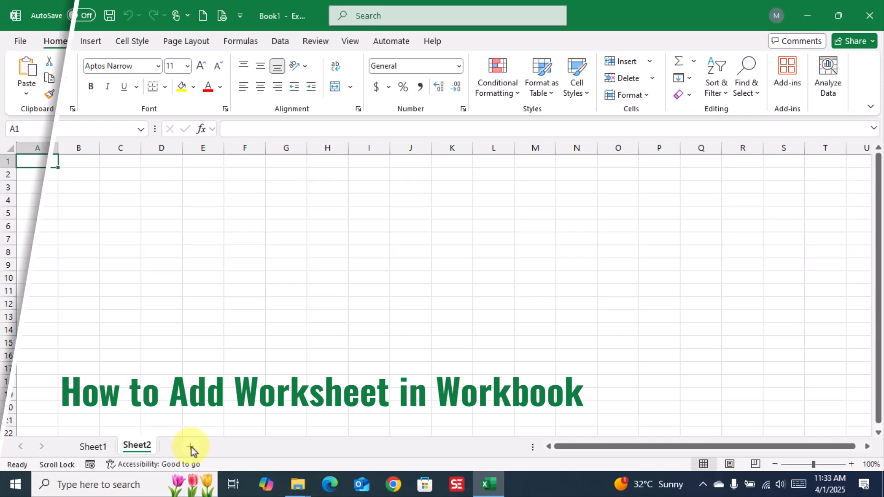
click(190, 446)
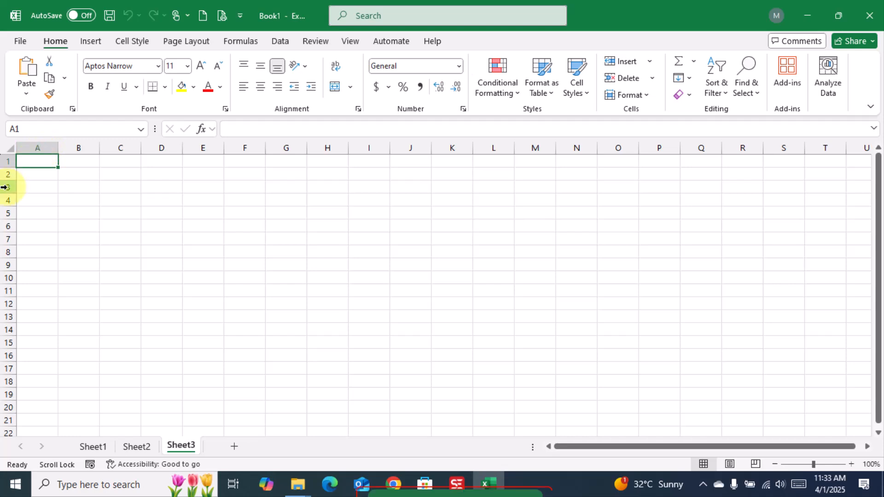
Examine the grid of Sheet3 by highlighting a run of columns starting at A, and then rows 1 through 10
drag(45, 146, 365, 140)
click(263, 182)
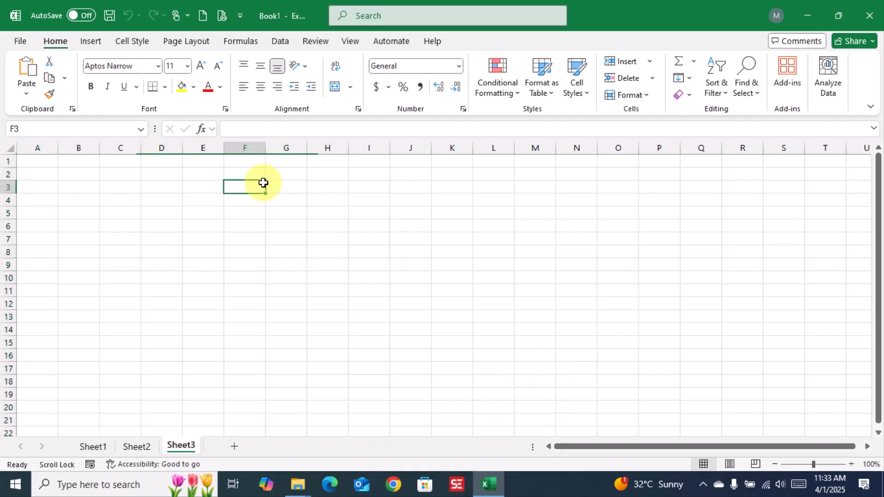
drag(8, 161, 12, 280)
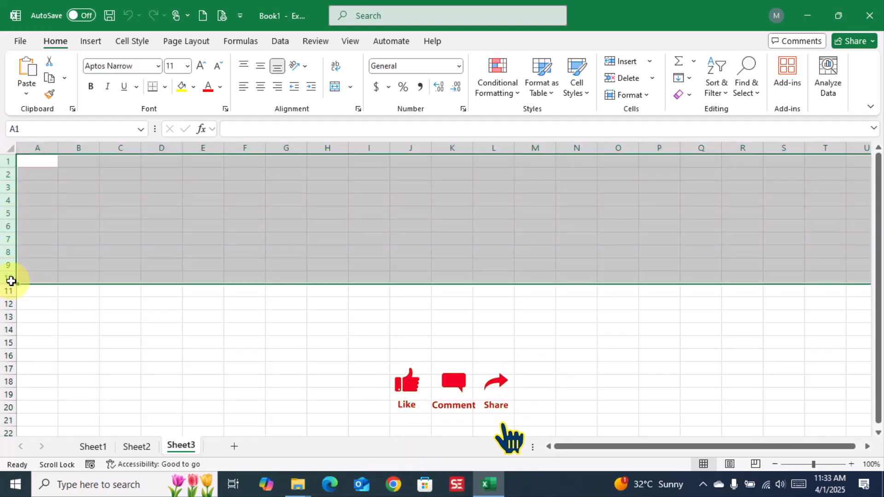
click(200, 253)
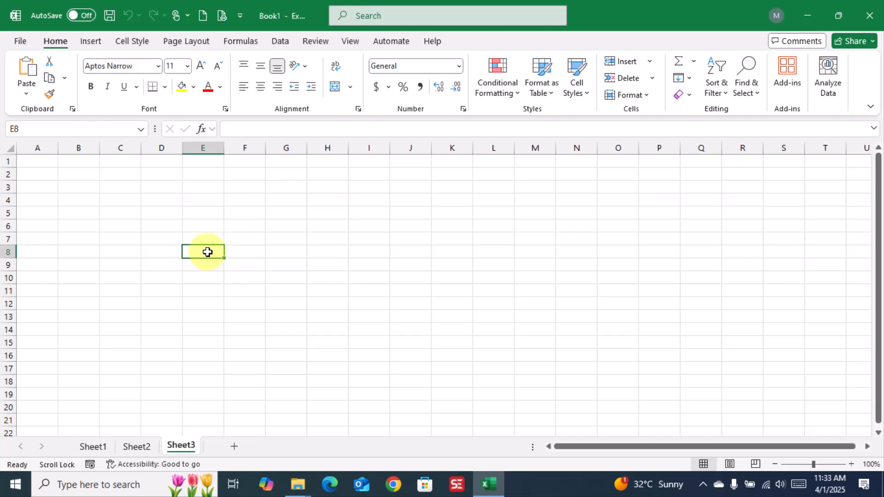
Select all cells of Sheet3 and read the worksheet's total number of rows and columns
click(11, 148)
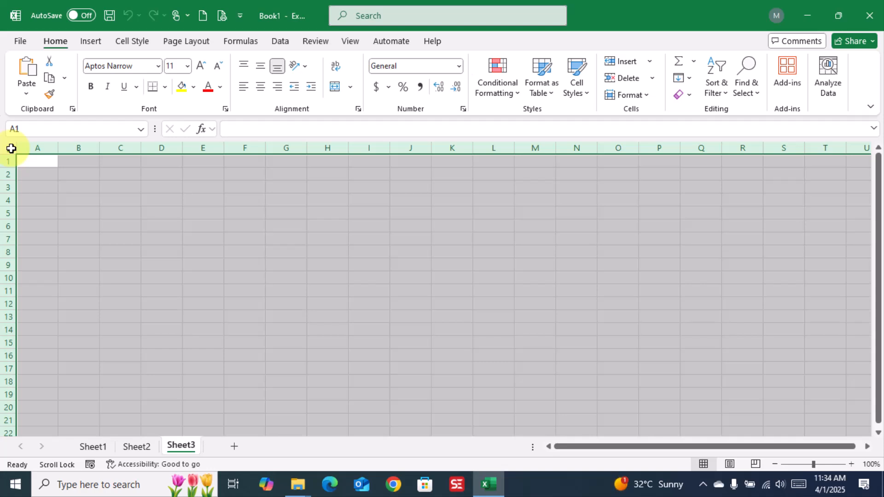
click(11, 149)
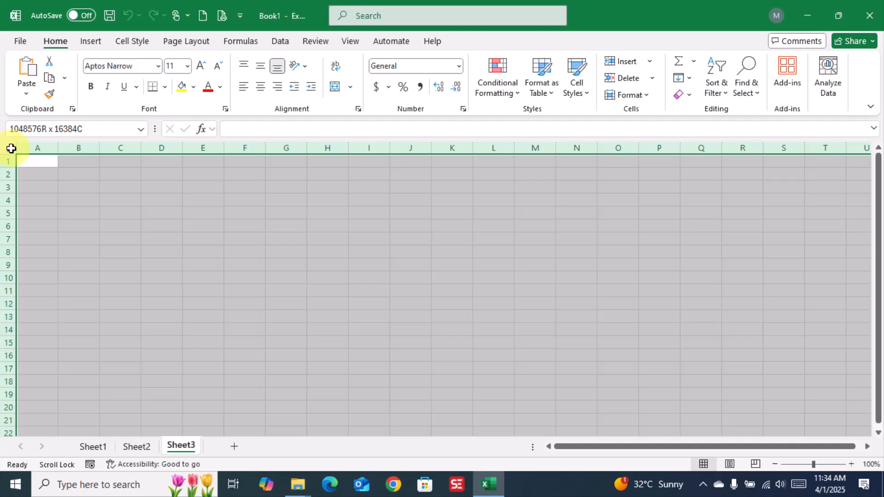
click(11, 148)
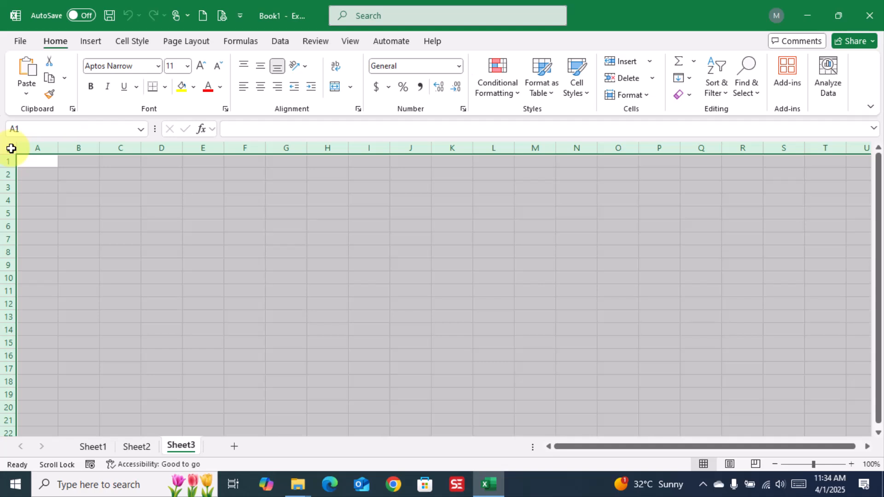
Calculate the worksheet's total cell count in A1 with the formula =1048576*16384
click(253, 129)
text(=)
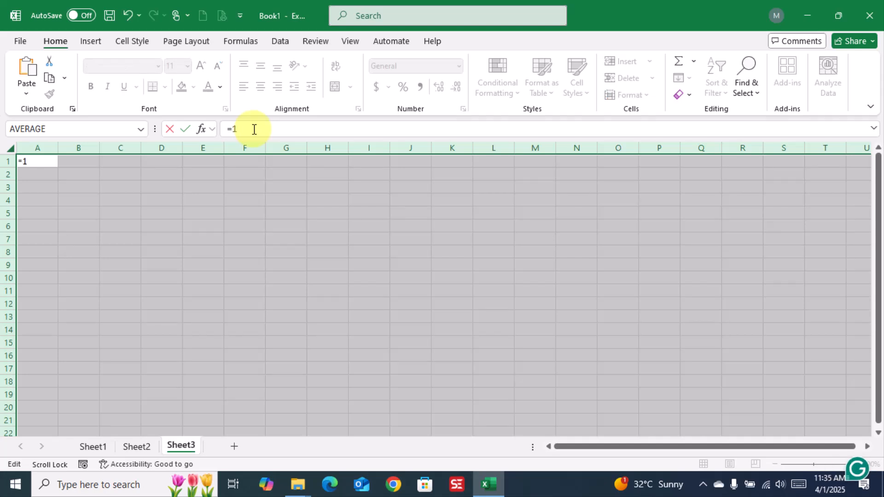
text(1048576*16384)
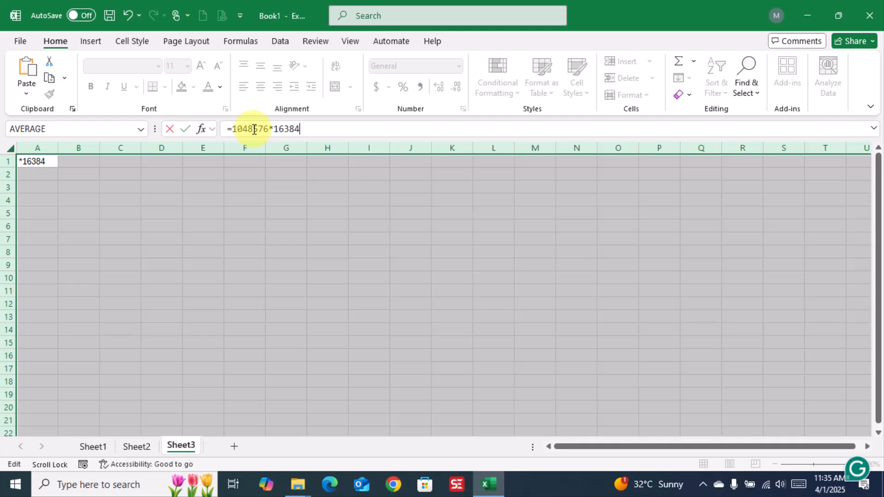
key(Return)
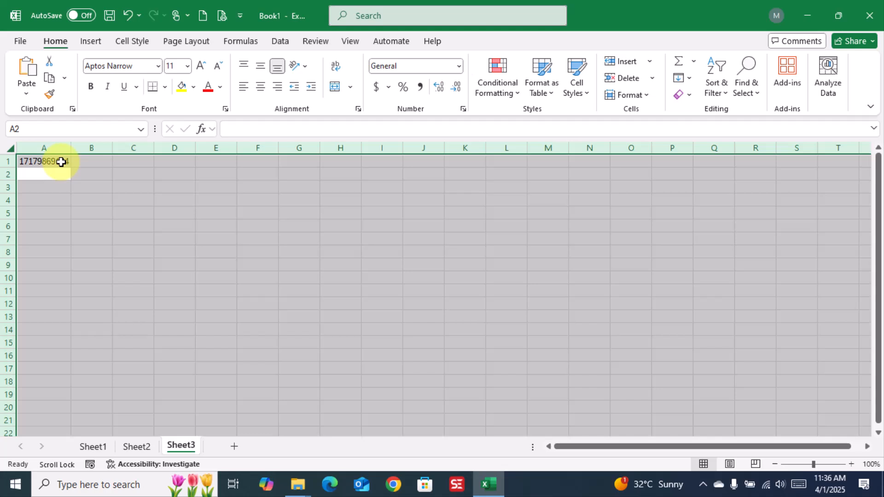
click(62, 161)
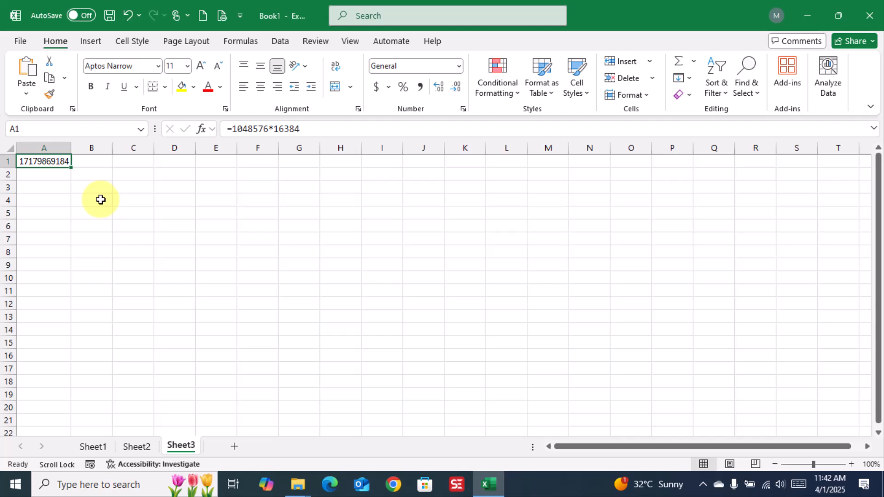
Undo the formula entry in A1 and deselect the whole worksheet by selecting cell C4
key(ctrl+z)
key(ctrl+z)
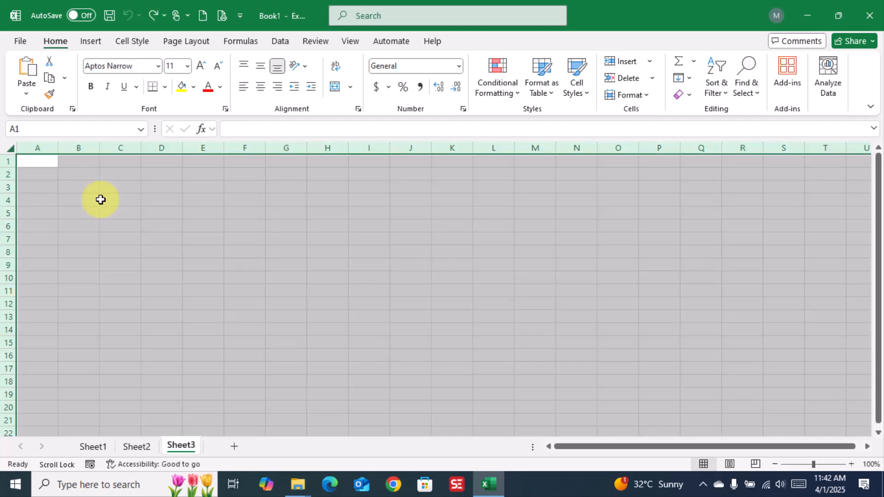
click(100, 199)
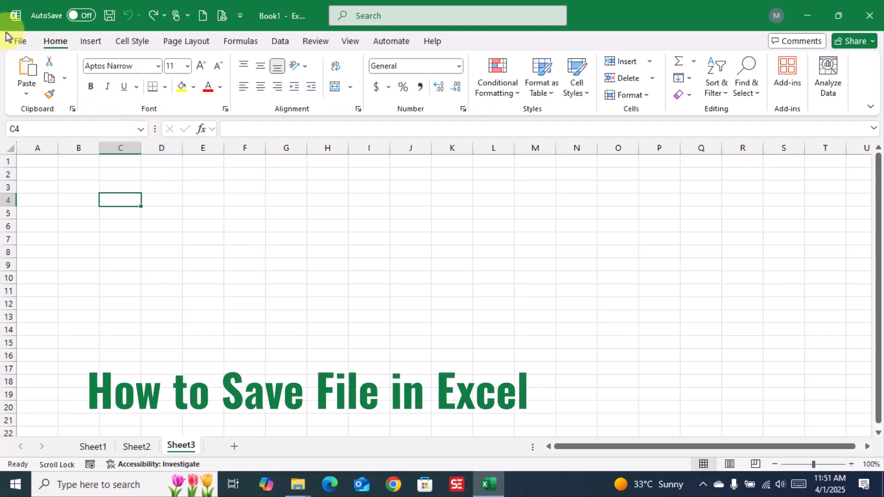
Start saving the workbook and choose This PC as the save location
click(19, 42)
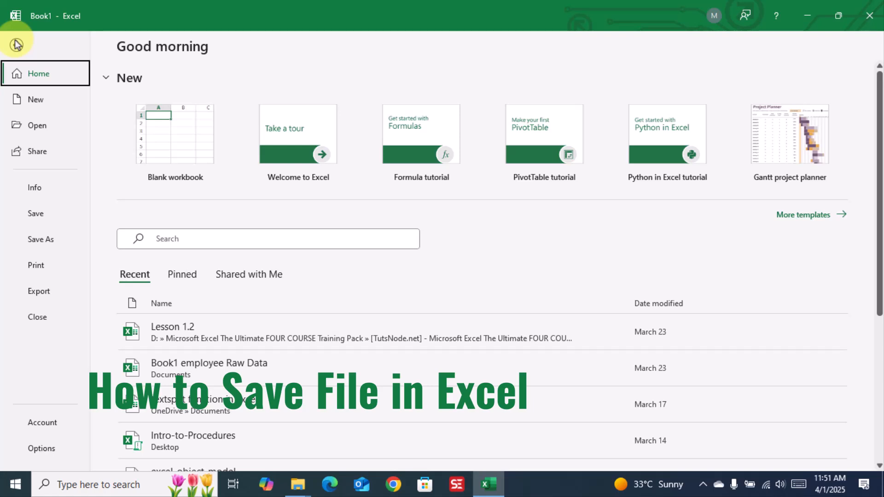
click(37, 215)
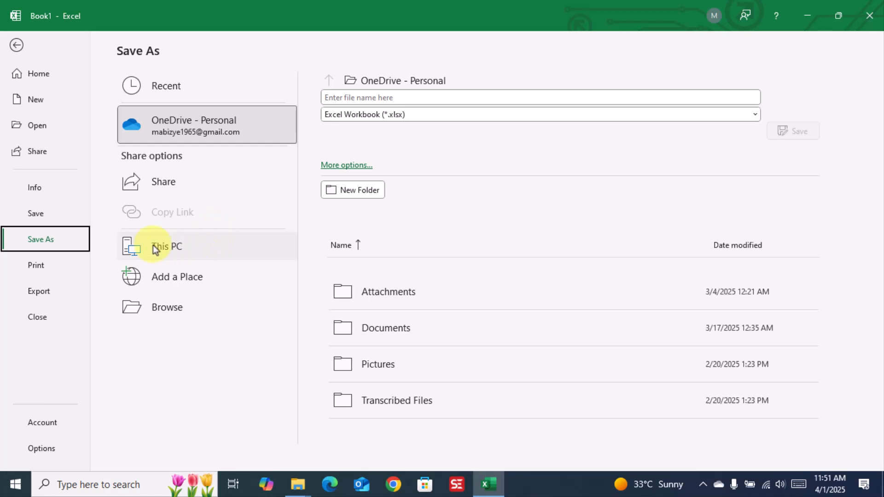
click(176, 249)
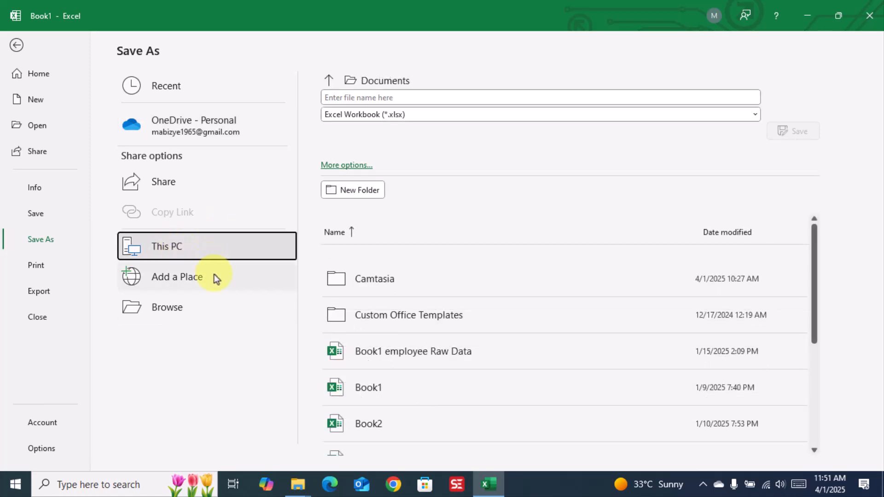
Browse the Pictures and Downloads folders as possible save locations, then cancel and return to This PC
click(175, 308)
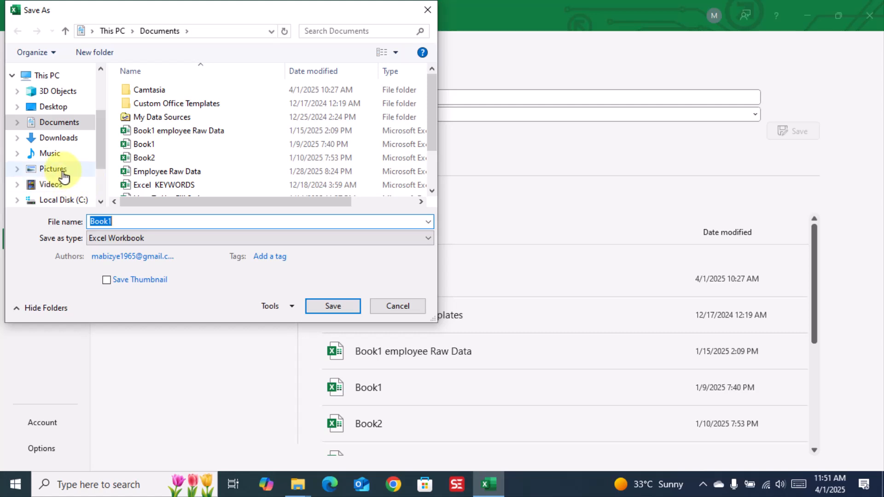
click(66, 170)
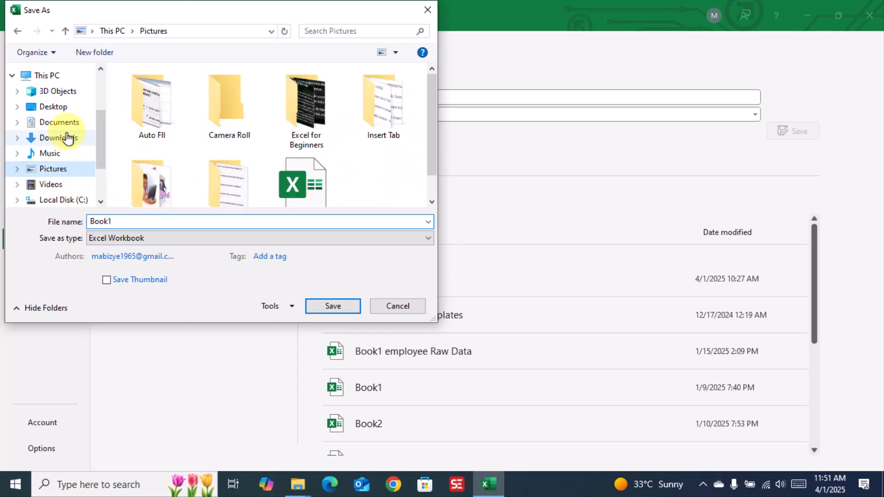
click(64, 138)
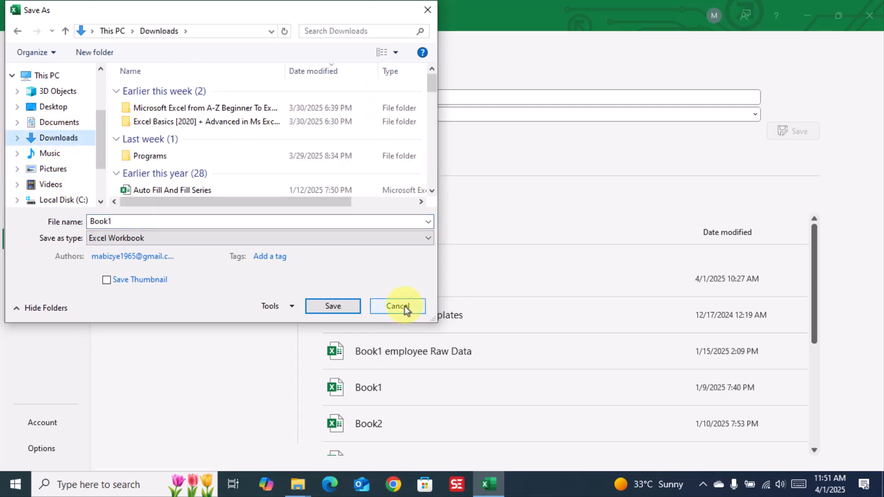
click(404, 306)
click(228, 247)
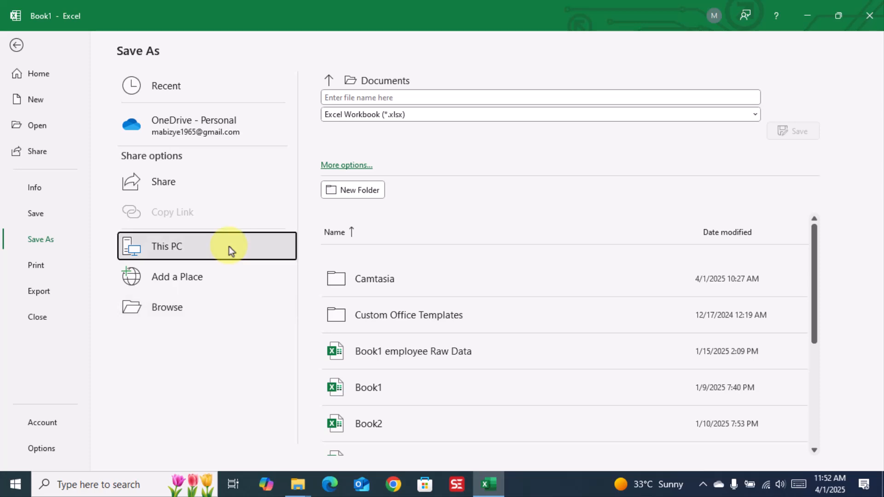
Browse Local Disk (D:) and Local Disk (C:) as alternatives to the Documents folder, then cancel
click(438, 81)
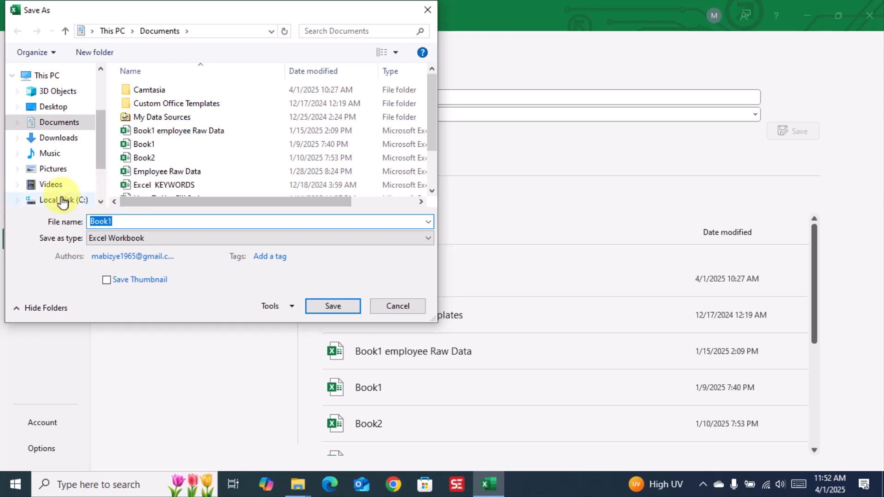
scroll(73, 192, down, 2)
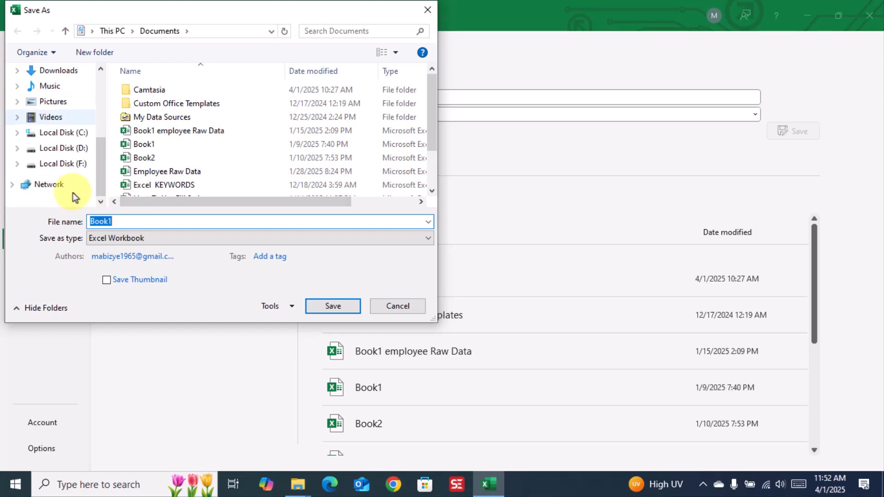
click(59, 147)
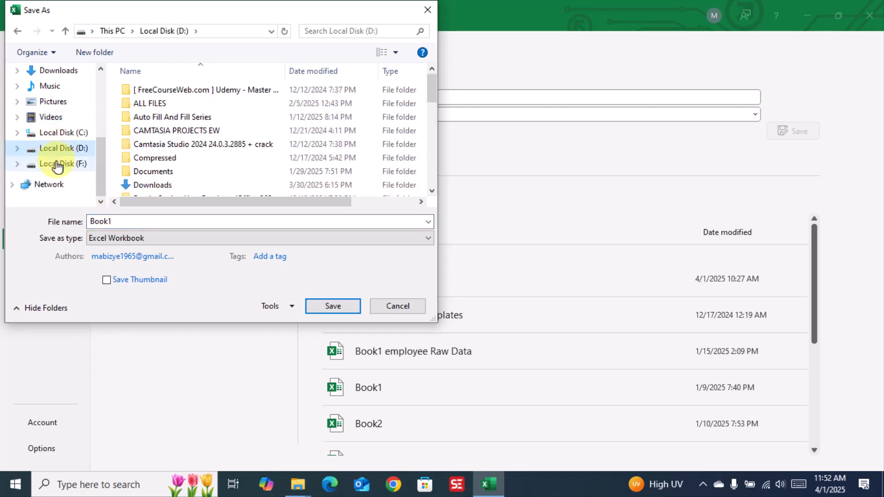
click(55, 137)
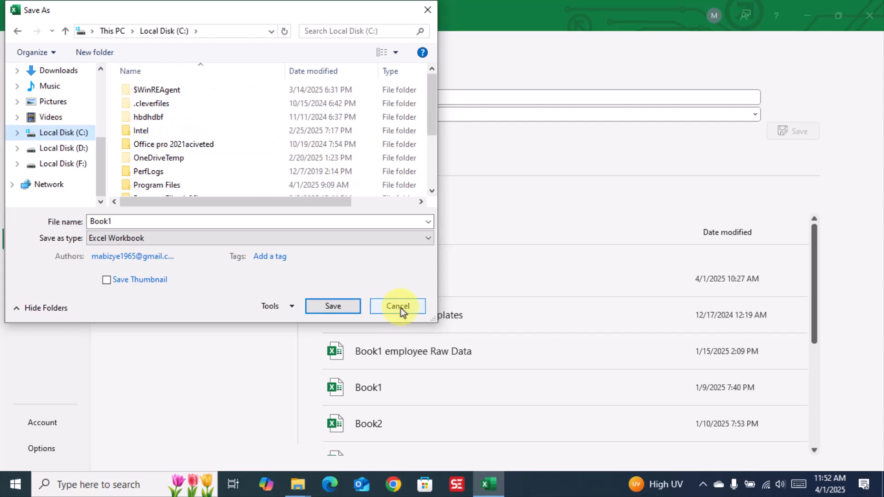
click(399, 307)
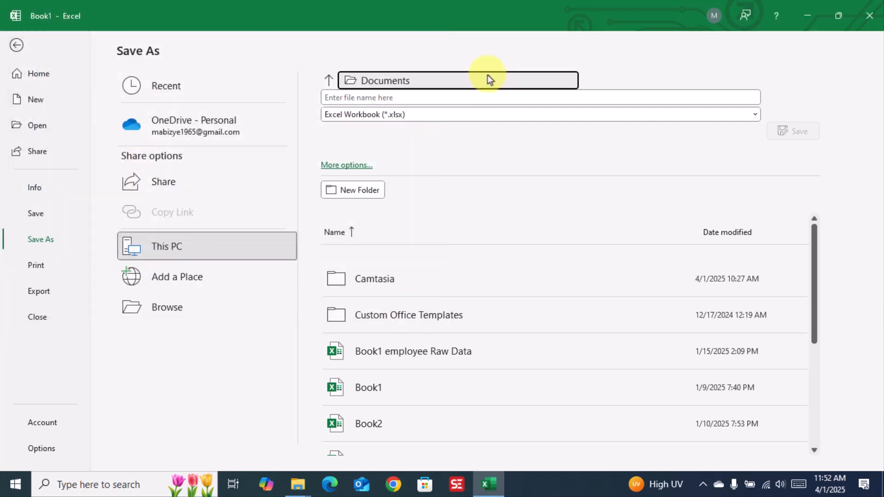
Enter "MY Prsonal save" as the workbook's file name in the Documents folder
click(466, 96)
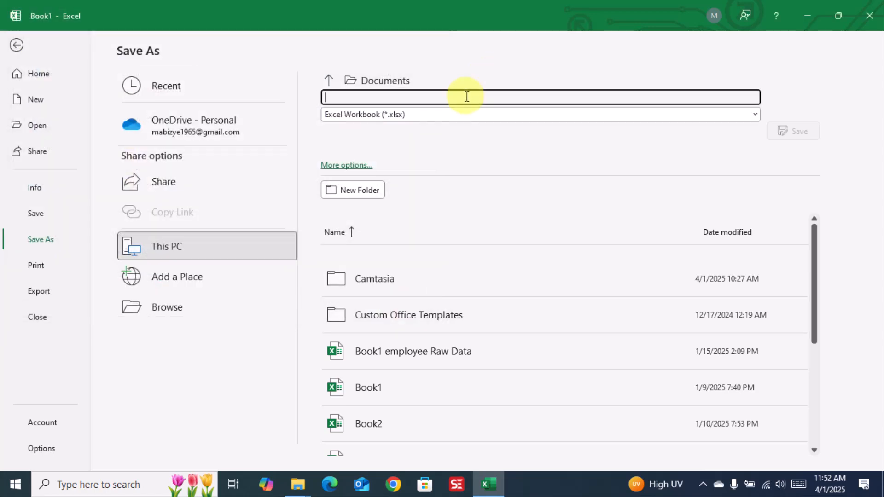
text(m)
key(BackSpace)
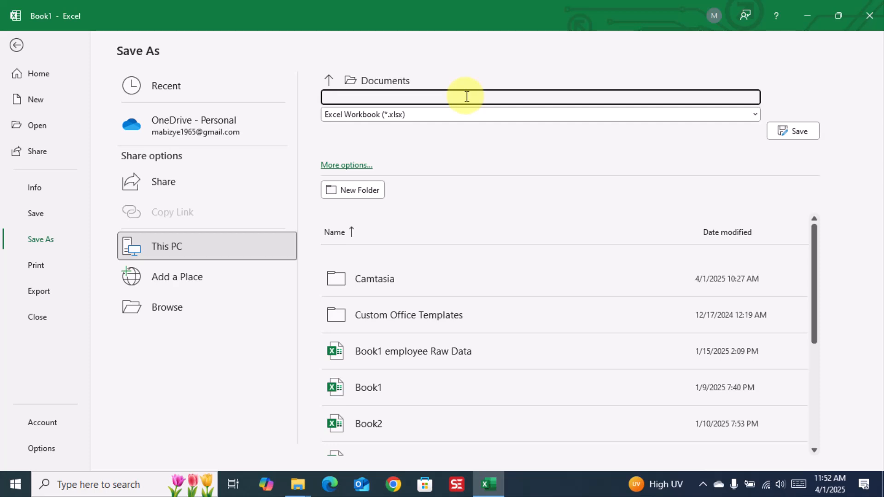
text(MY Prsonal save)
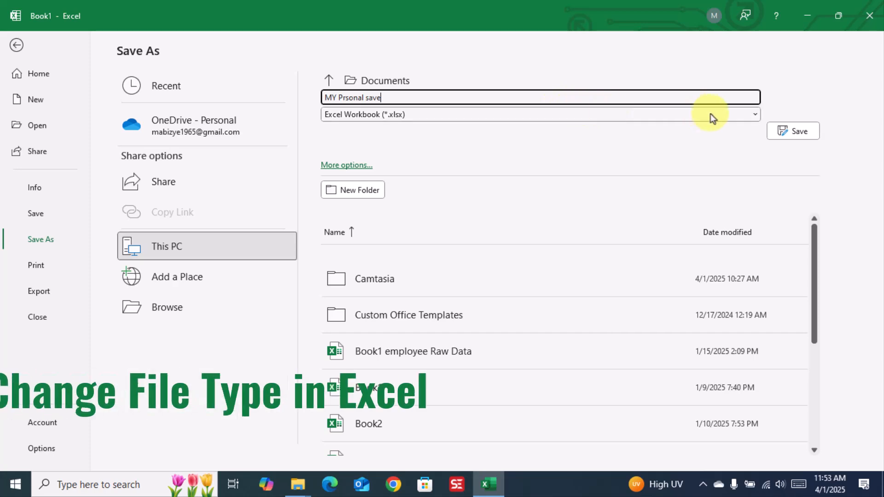
Review the file types available for saving, down to OpenDocument Spreadsheet, and keep Excel Workbook (*.xlsx)
click(753, 116)
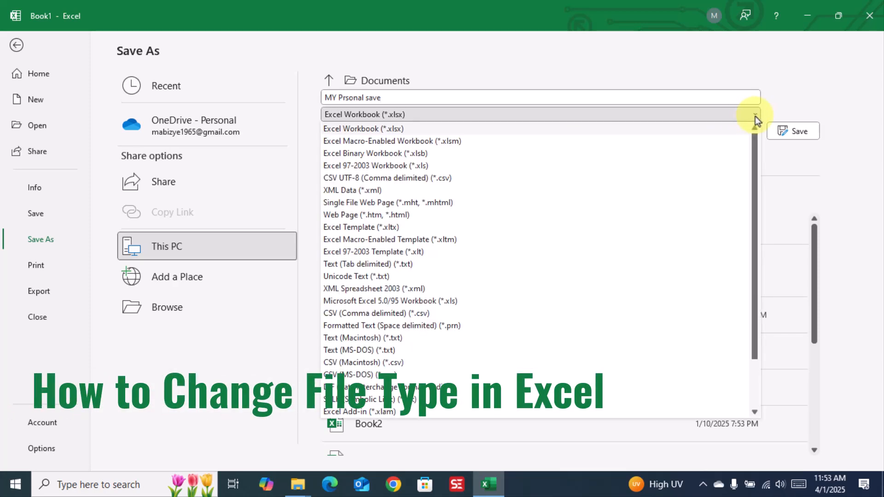
click(755, 116)
click(755, 116)
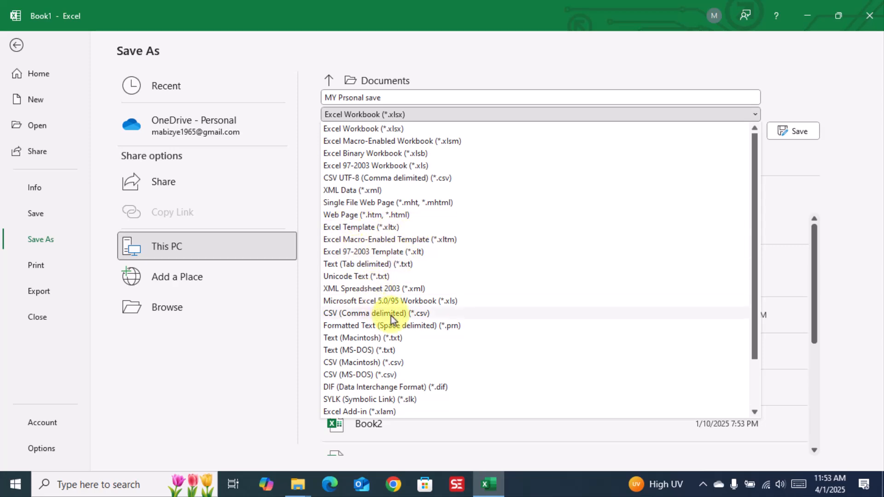
scroll(364, 368, down, 2)
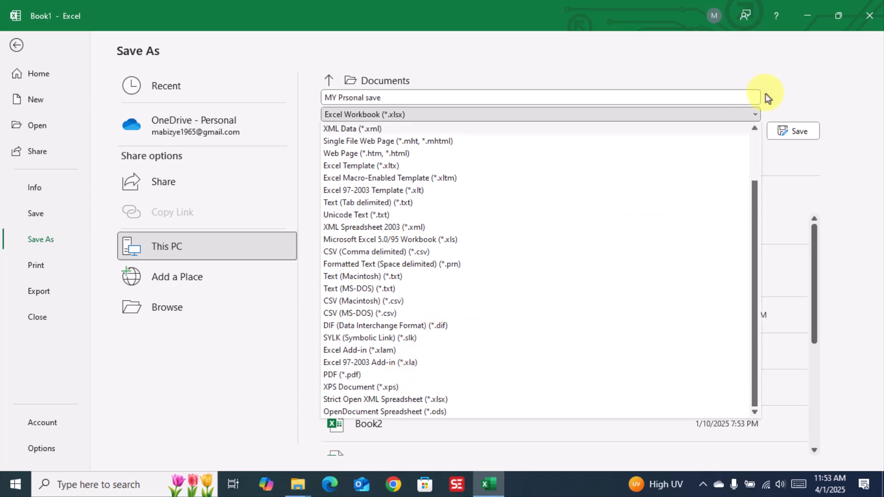
click(778, 100)
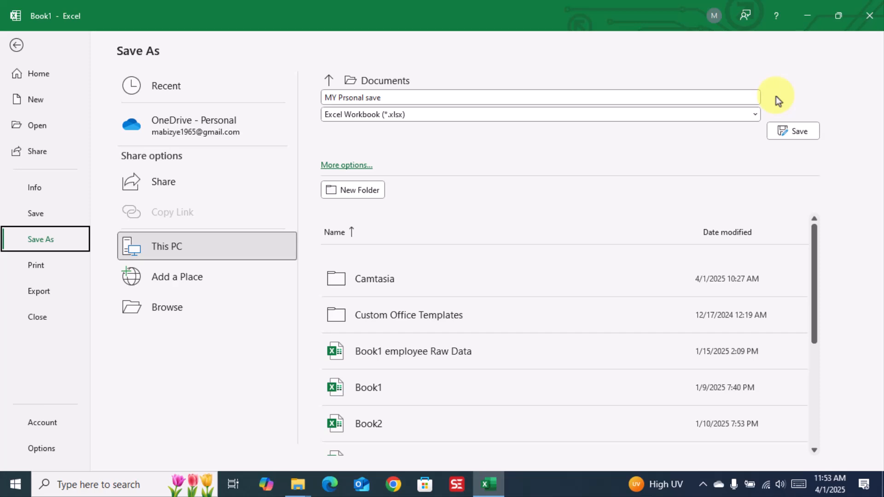
Save the workbook to the Documents folder and select cell A1 of Sheet3
click(797, 135)
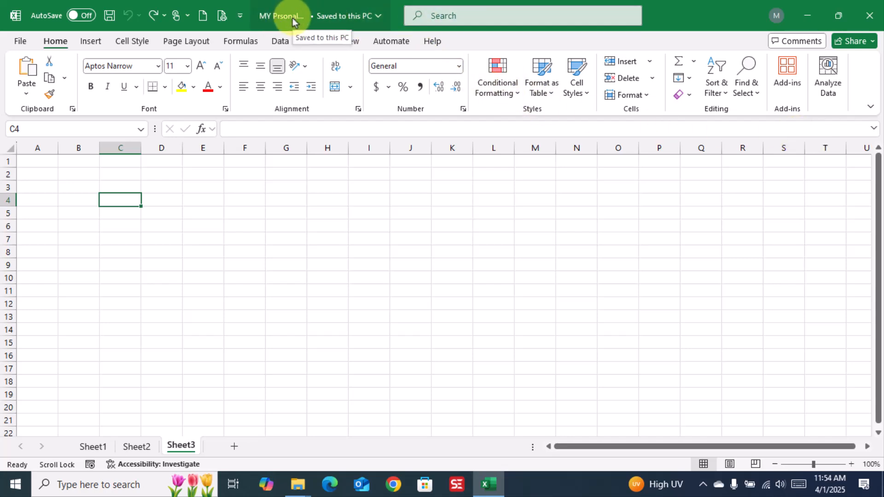
click(48, 163)
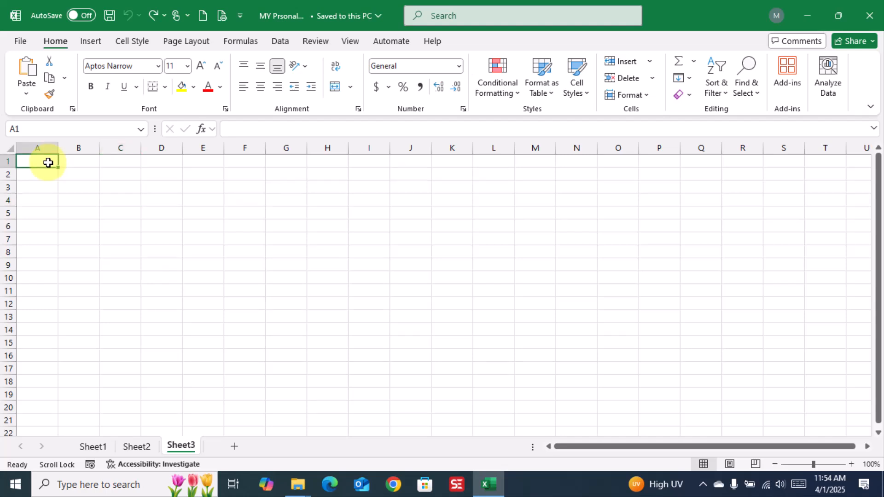
Enter the numbers 1, 2 and 3 in cells A1 to A3 of Sheet3 and save the workbook under its existing name
text(1)
key(Return)
text(2)
key(Return)
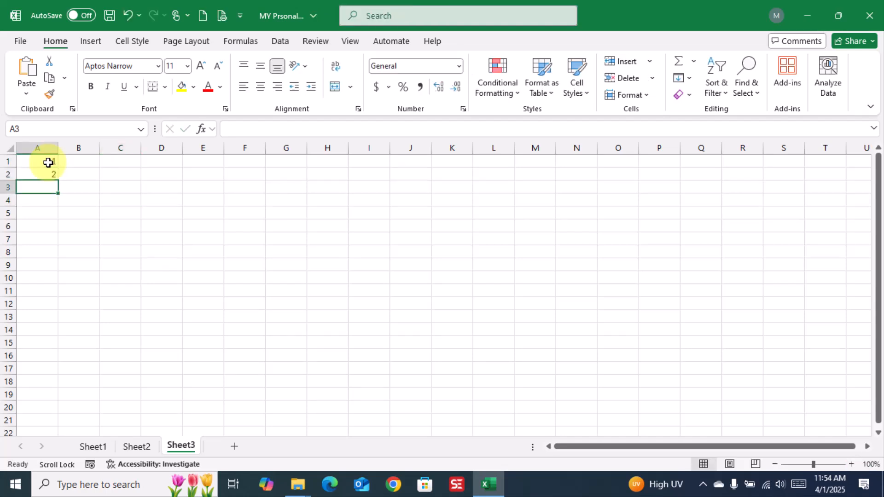
text(3)
key(Return)
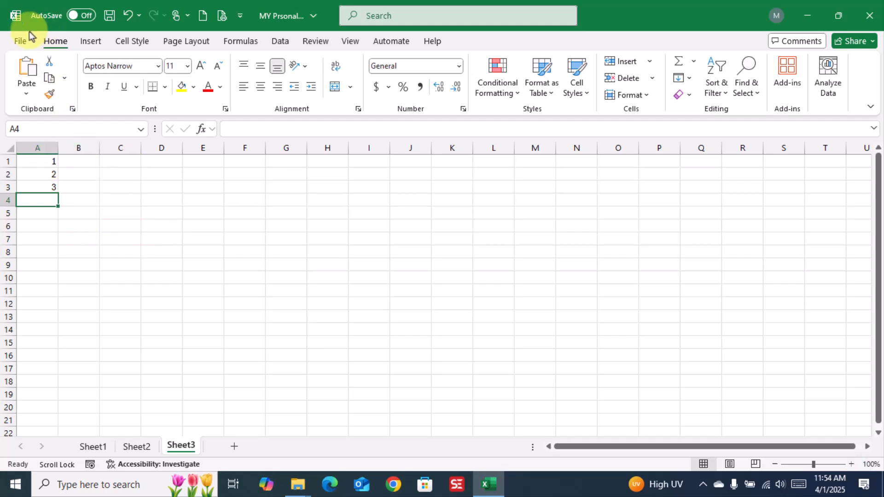
click(21, 43)
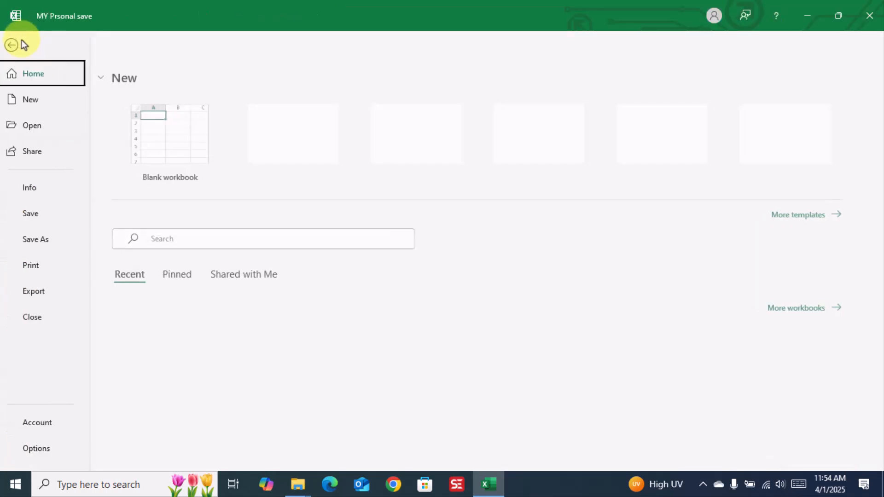
click(37, 215)
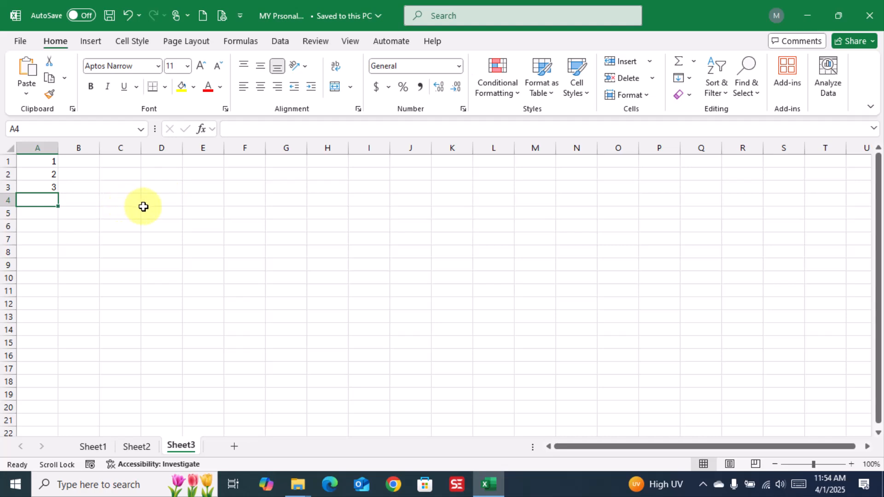
Enter the words One, Two and Tree in cells D4 to D6 of Sheet3
click(154, 199)
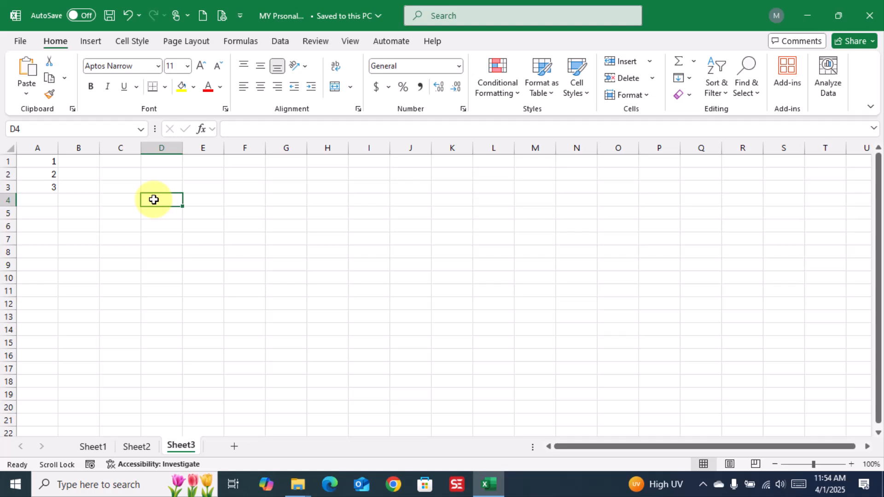
text(One)
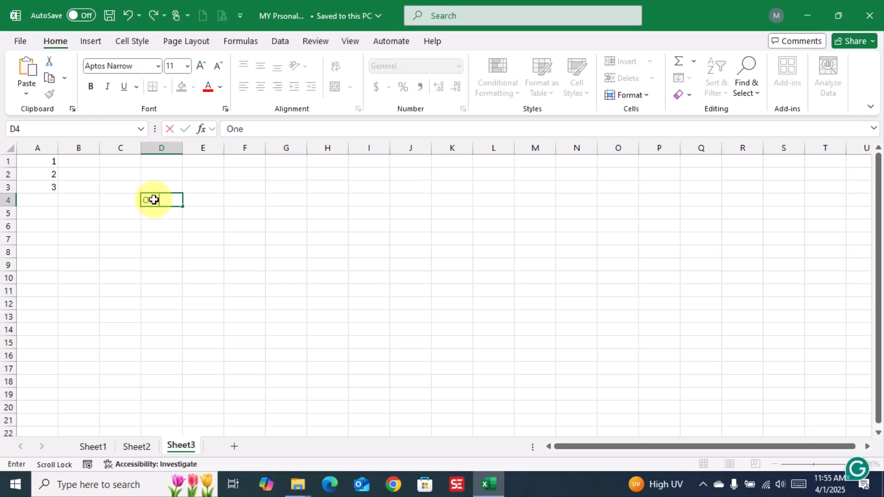
key(Return)
text(T)
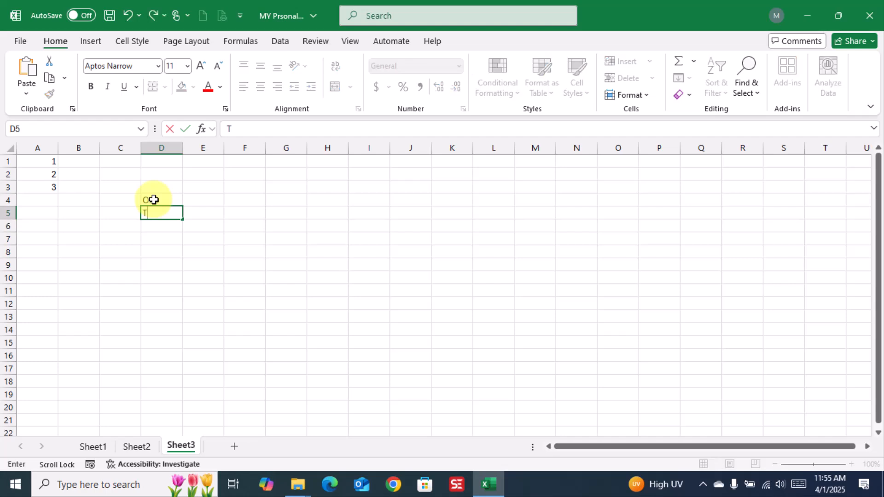
text(wo)
key(Return)
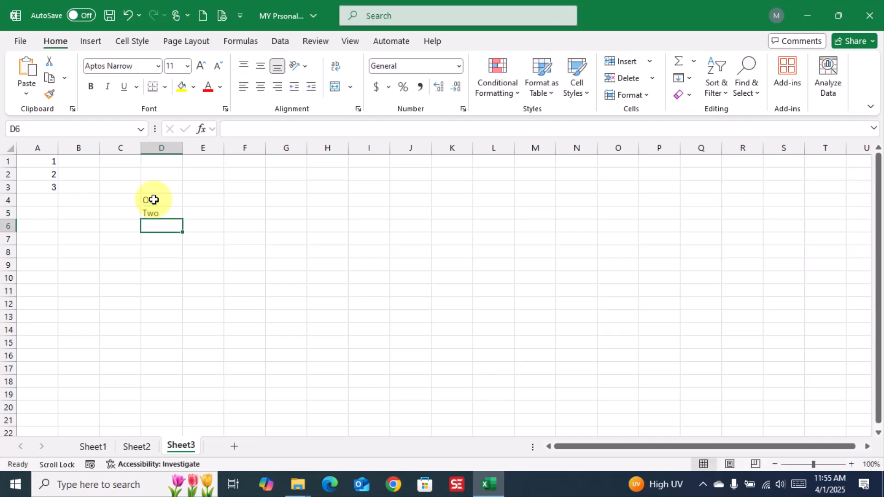
text(T)
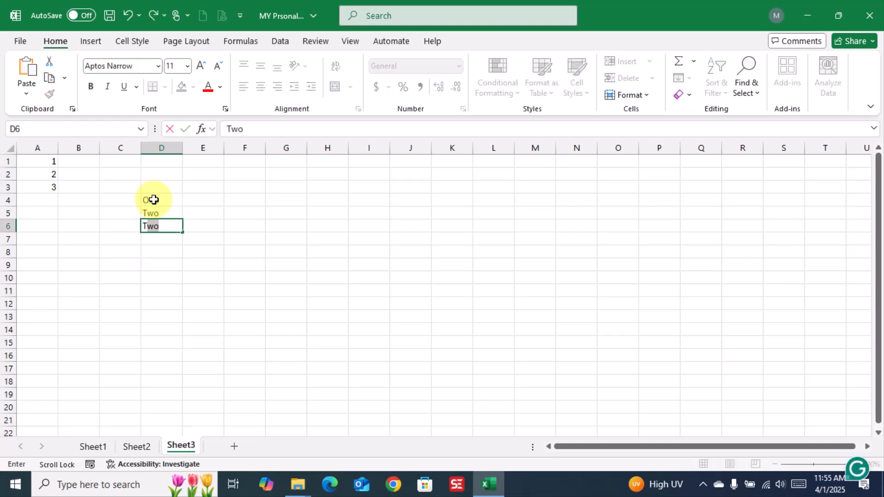
key(BackSpace)
text(ree)
key(Return)
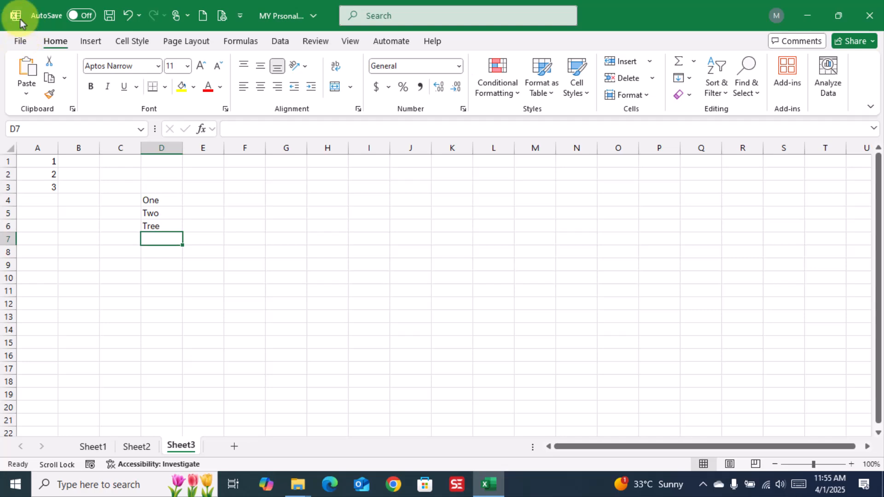
Save a copy of the workbook in the Documents folder as "MY Prsonal save 2", in Excel Workbook (*.xlsx) format
click(19, 41)
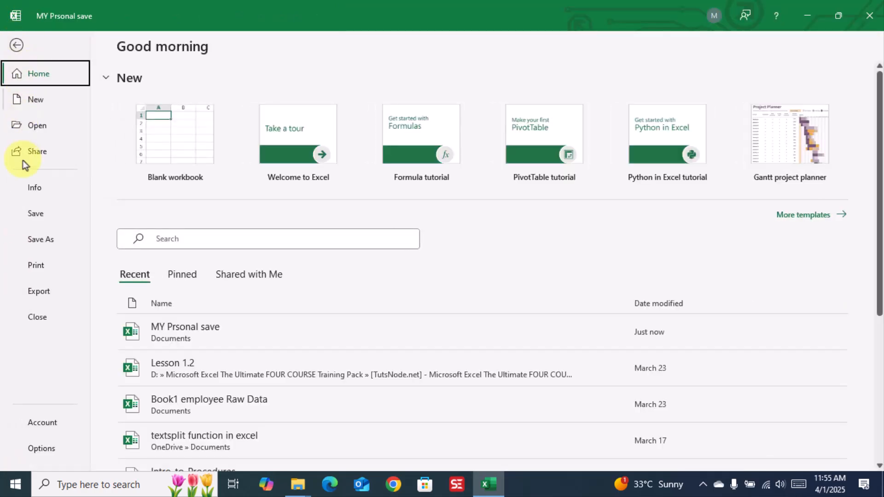
click(34, 242)
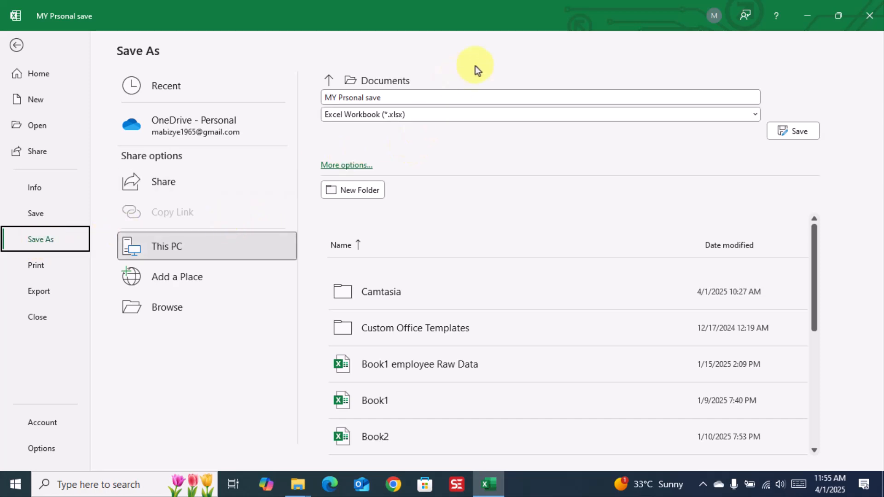
click(443, 99)
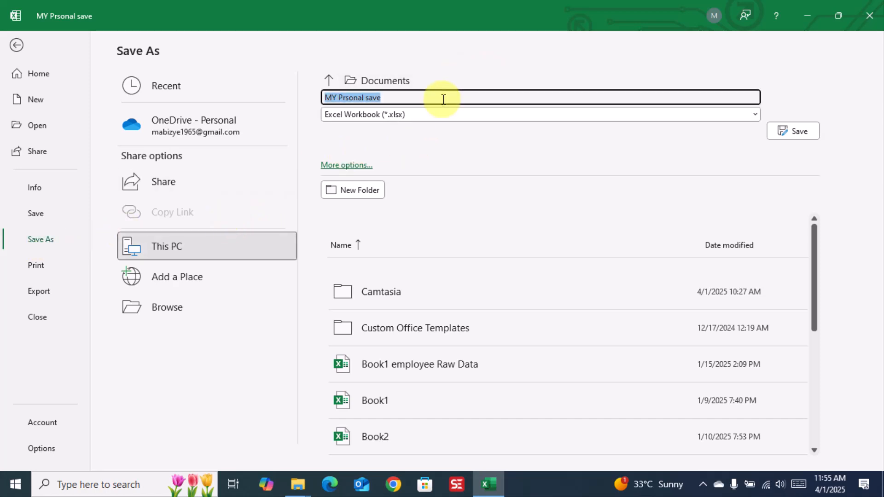
click(444, 99)
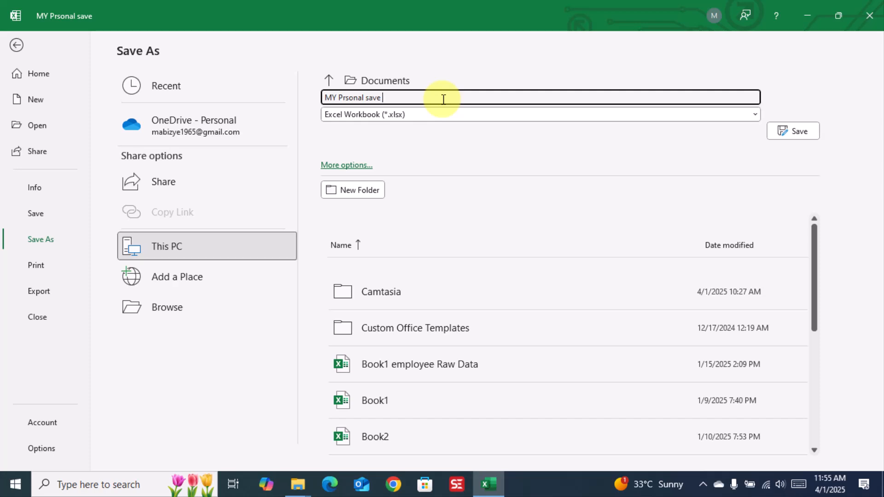
text(2)
click(800, 133)
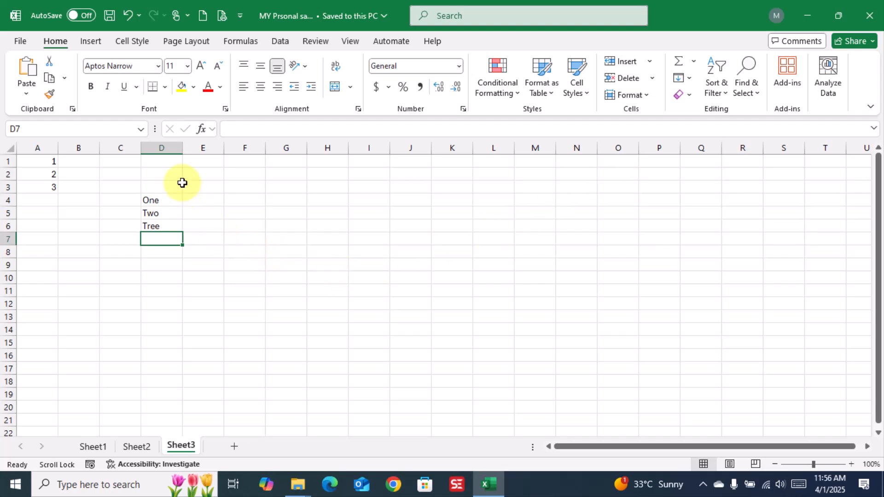
Open the original workbook "MY Prsonal save" from the recent workbooks to check its contents
click(20, 43)
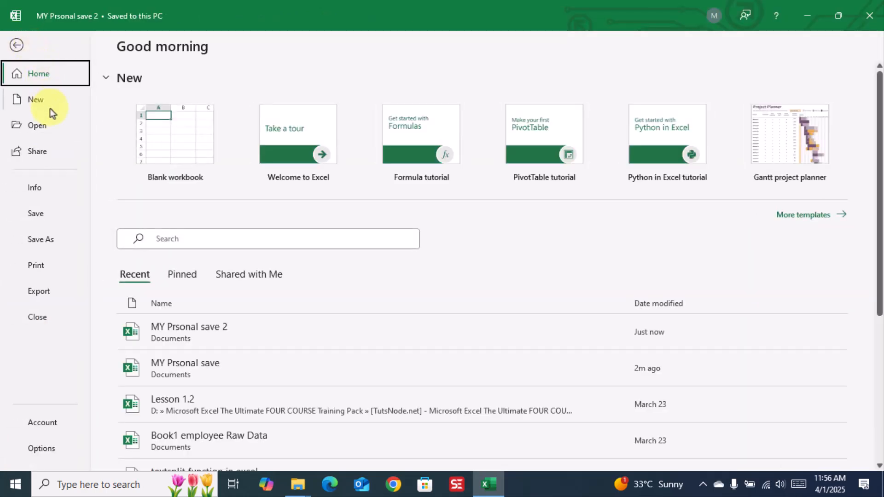
click(37, 127)
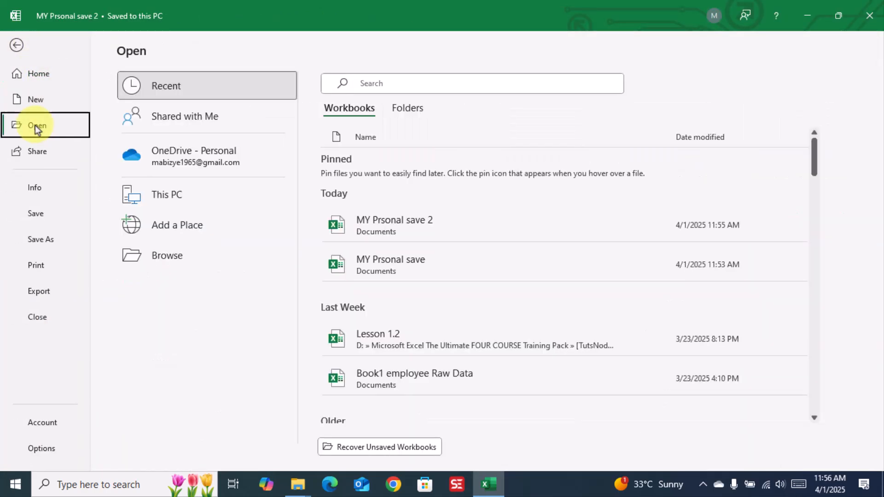
click(391, 265)
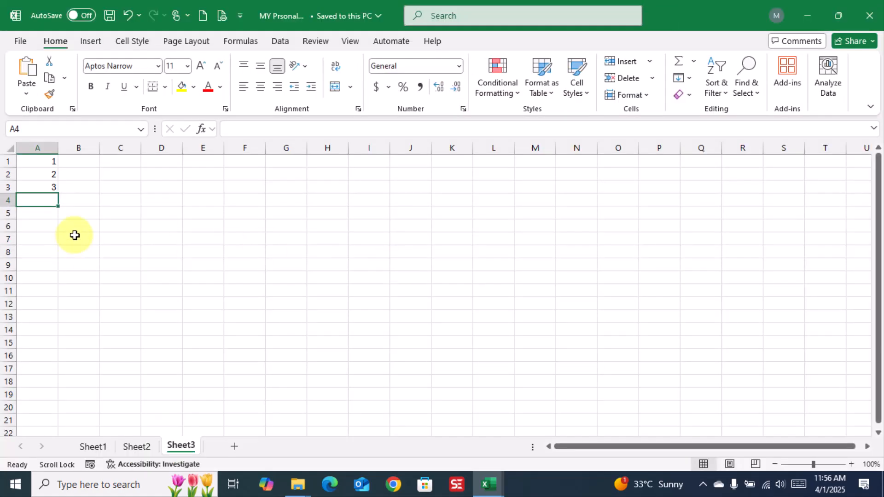
Open "MY Prsonal save 2" from the recent workbooks to compare its contents, and review the recent files list before returning to the sheet
click(19, 42)
click(33, 126)
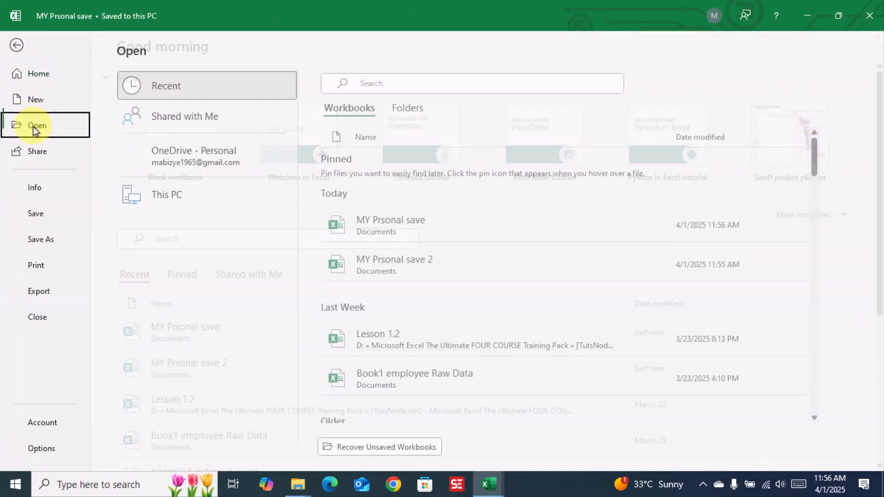
click(394, 267)
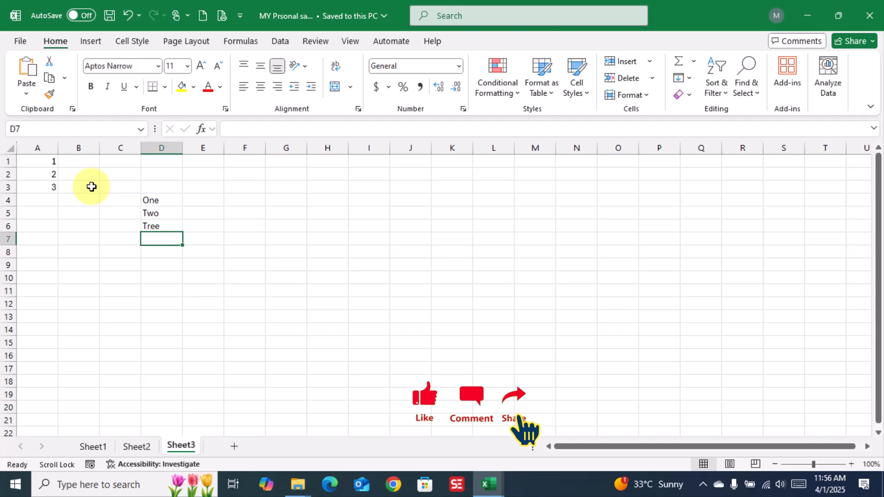
click(18, 41)
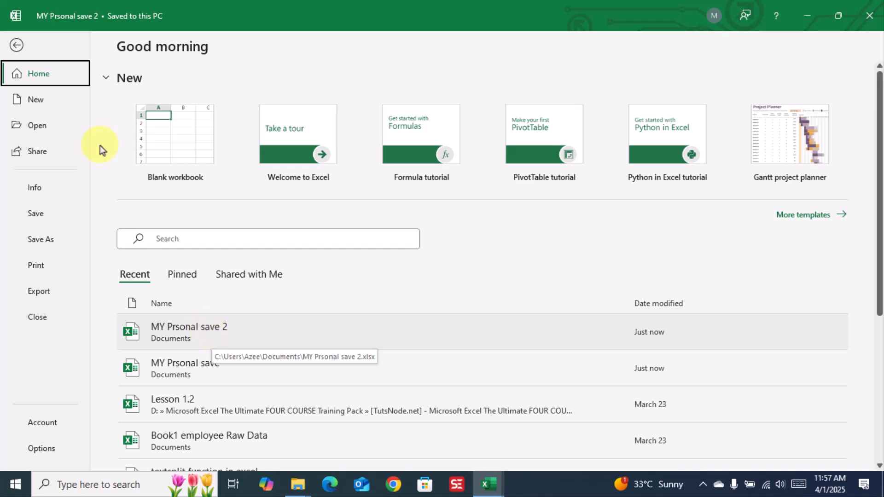
click(16, 44)
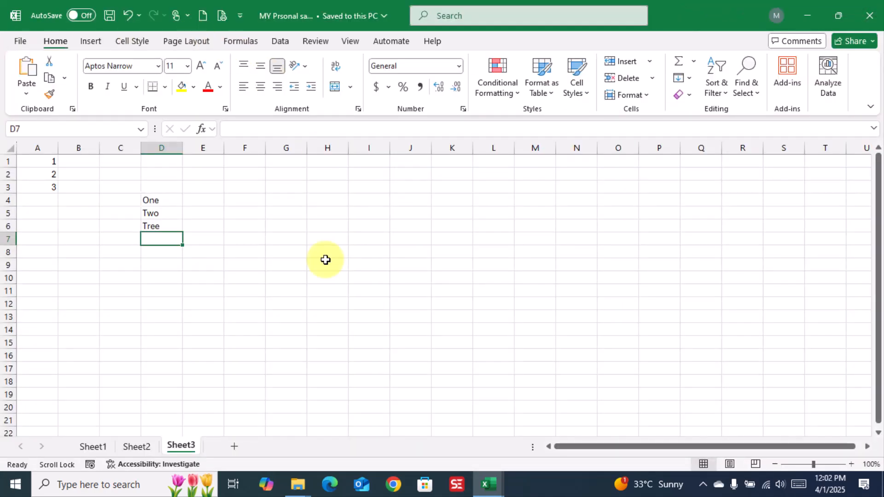